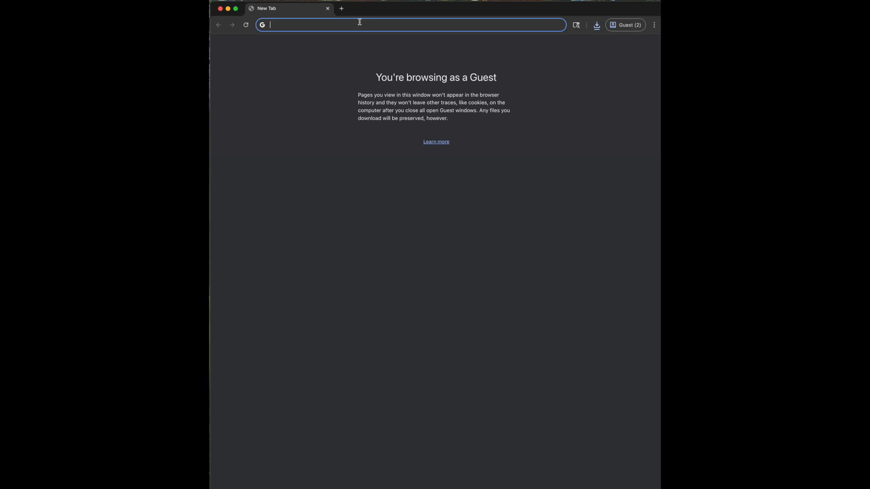
Search Google for "star wars wallpaper" and show the image results
{"action": "type", "text": "st"}
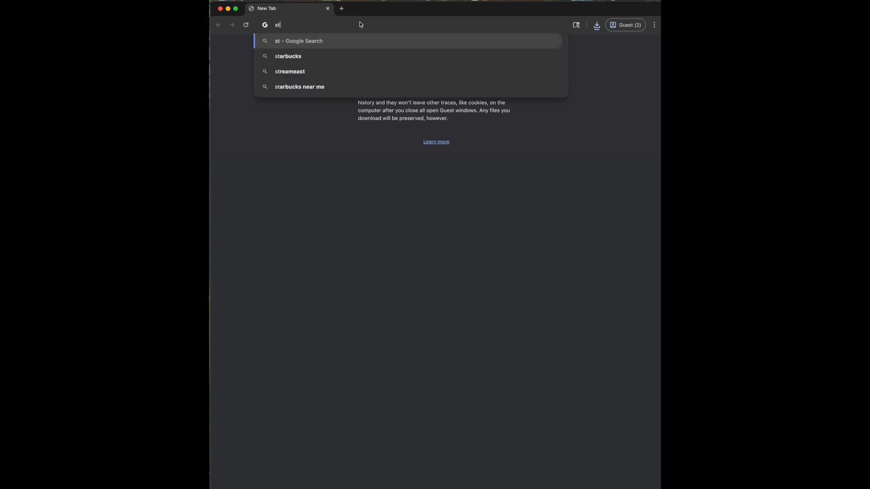
{"action": "type", "text": "ar wars "}
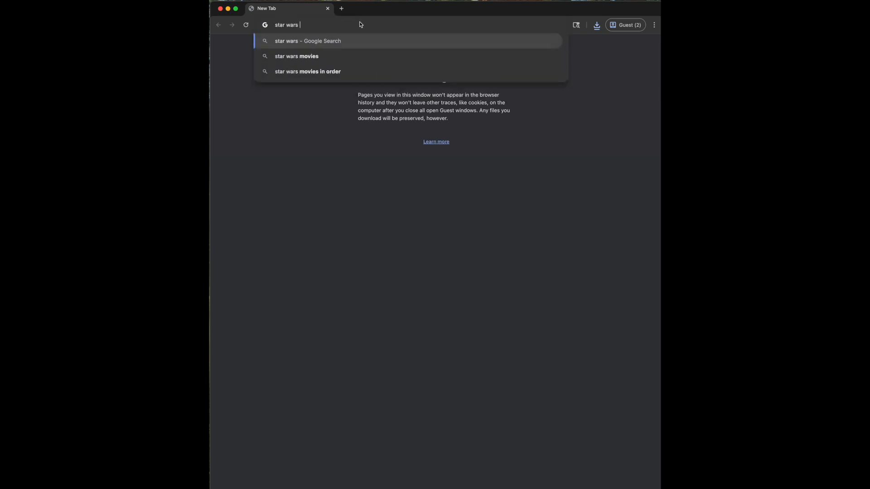
{"action": "type", "text": "wallpaper"}
{"action": "key", "text": "Return"}
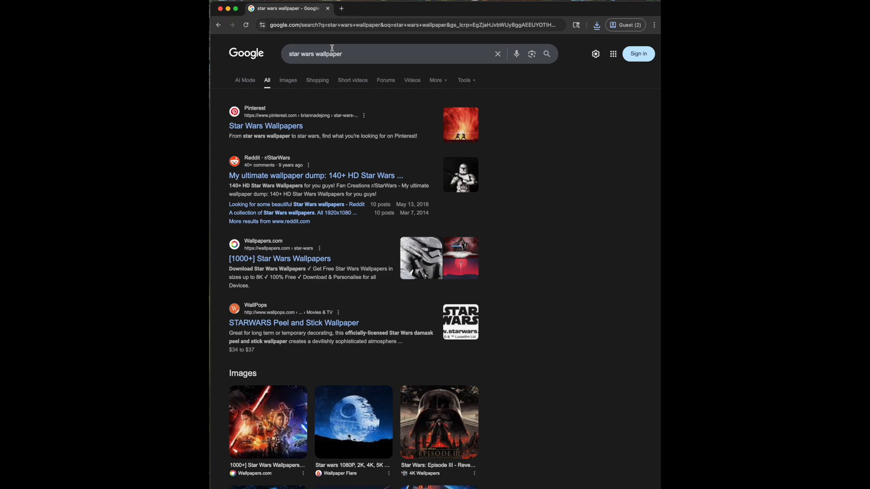
{"action": "left_click", "coordinate": [288, 82]}
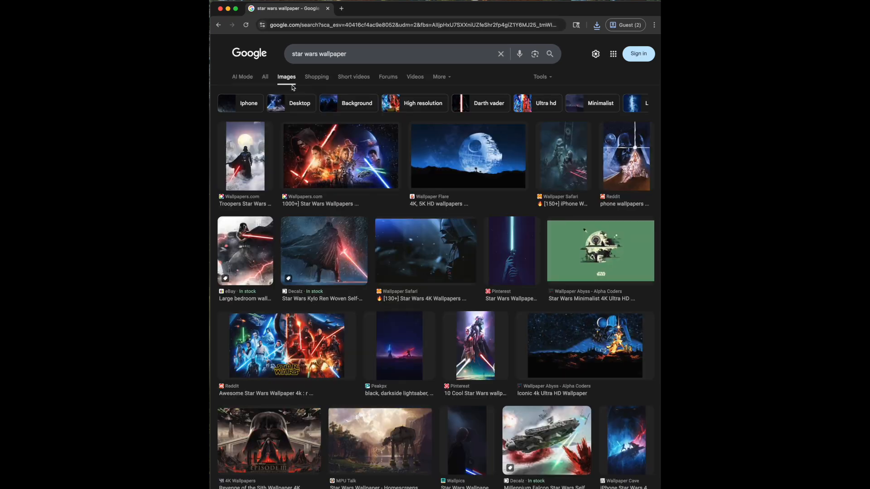
Run an advanced image search for the same words with the image size restricted to larger than 4 MP
{"action": "left_click", "coordinate": [542, 77]}
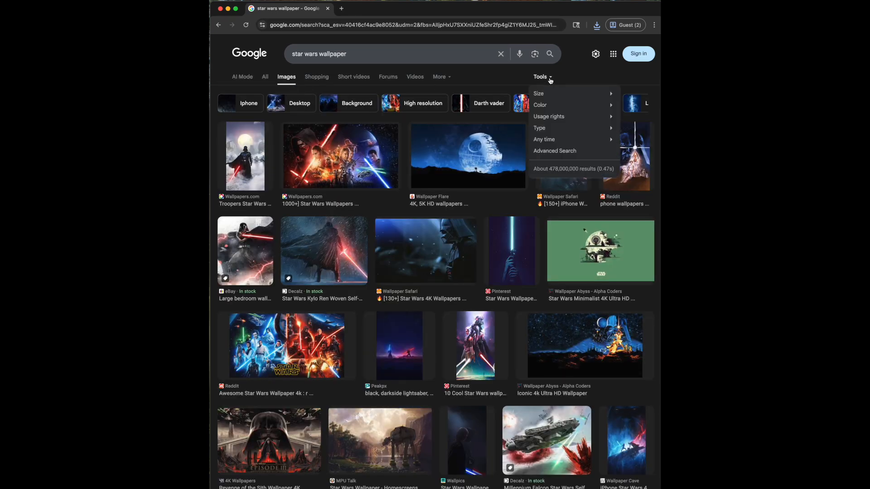
{"action": "left_click", "coordinate": [556, 153]}
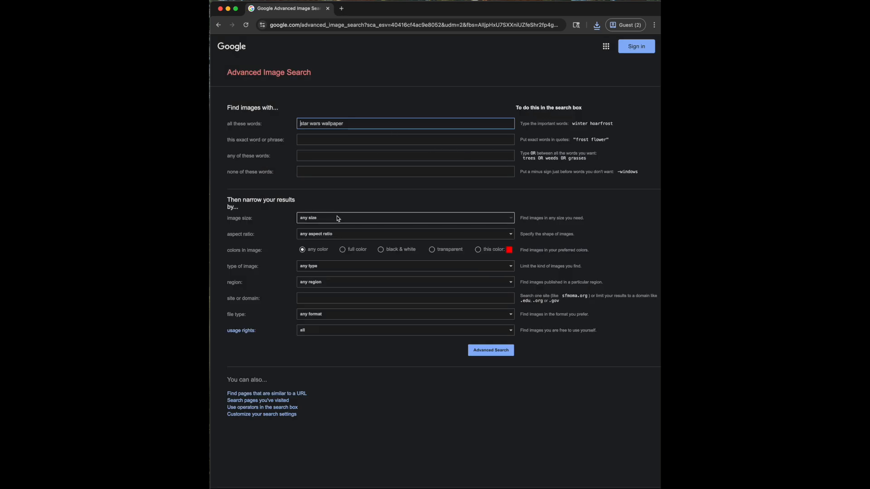
{"action": "left_click", "coordinate": [337, 218]}
{"action": "scroll", "coordinate": [343, 263], "scroll_direction": "down", "scroll_amount": 2}
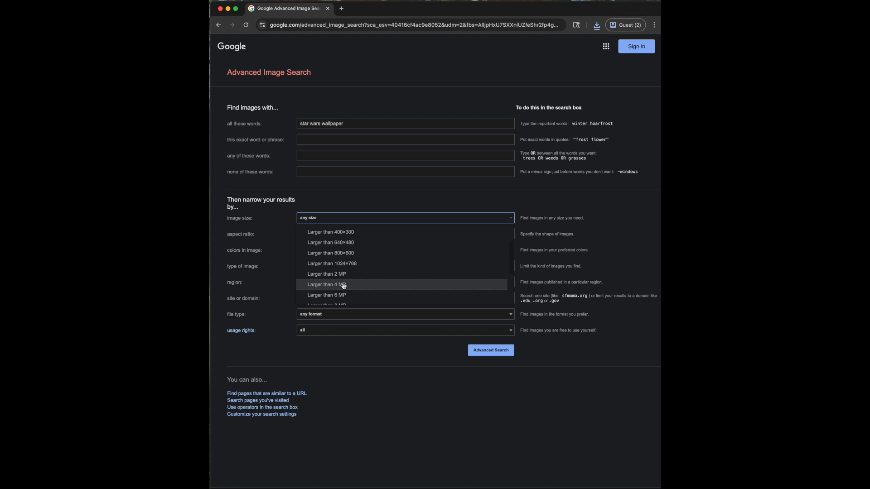
{"action": "left_click", "coordinate": [343, 285]}
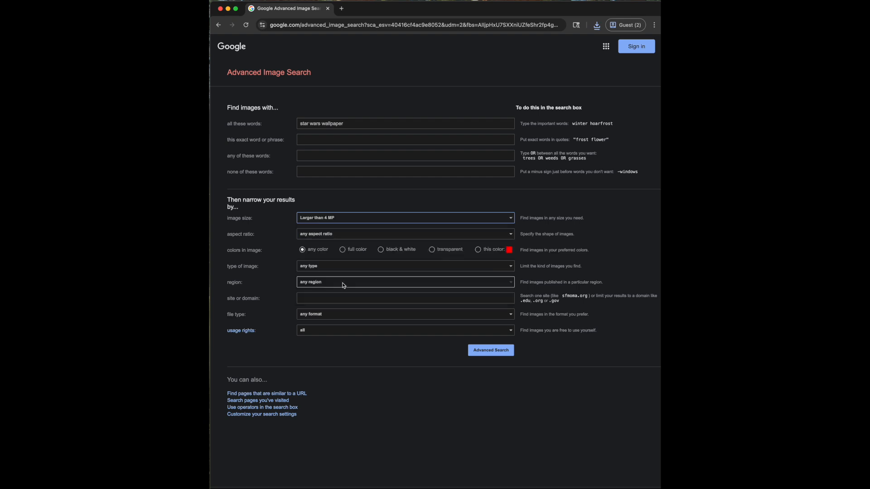
{"action": "left_click", "coordinate": [490, 351]}
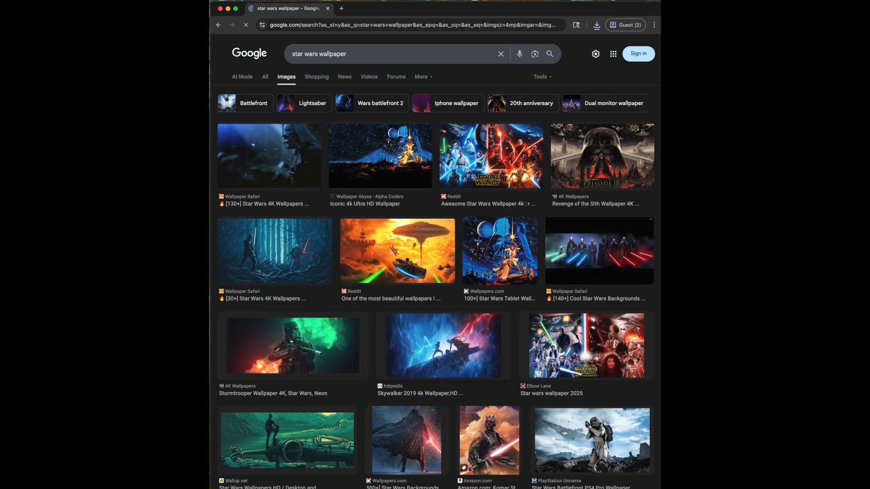
Open the 4K Wallpapers page of the hooded Sith wallpaper with one purple and one red lightsaber
{"action": "scroll", "coordinate": [416, 316], "scroll_direction": "down", "scroll_amount": 5}
{"action": "scroll", "coordinate": [416, 316], "scroll_direction": "down", "scroll_amount": 1}
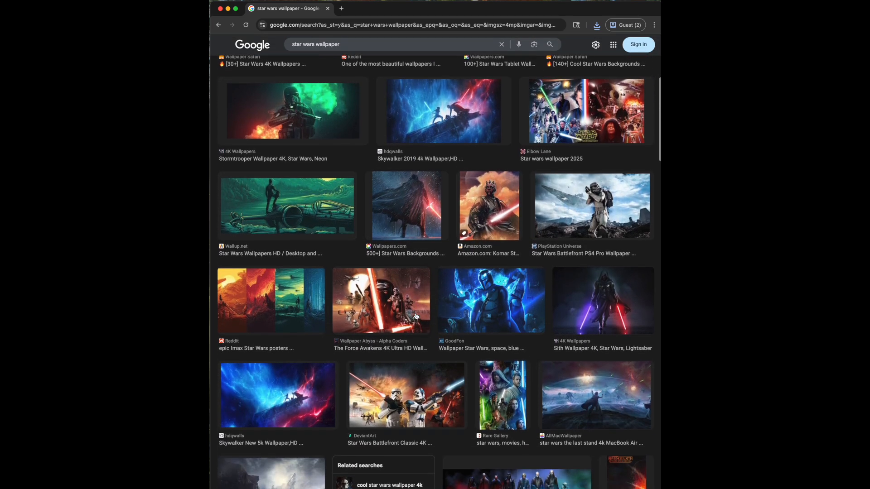
{"action": "left_click", "coordinate": [607, 305]}
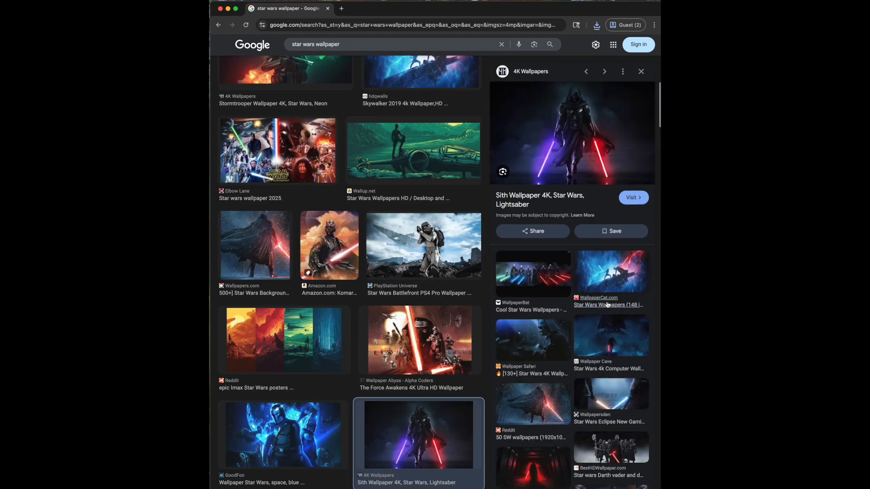
{"action": "left_click", "coordinate": [581, 176]}
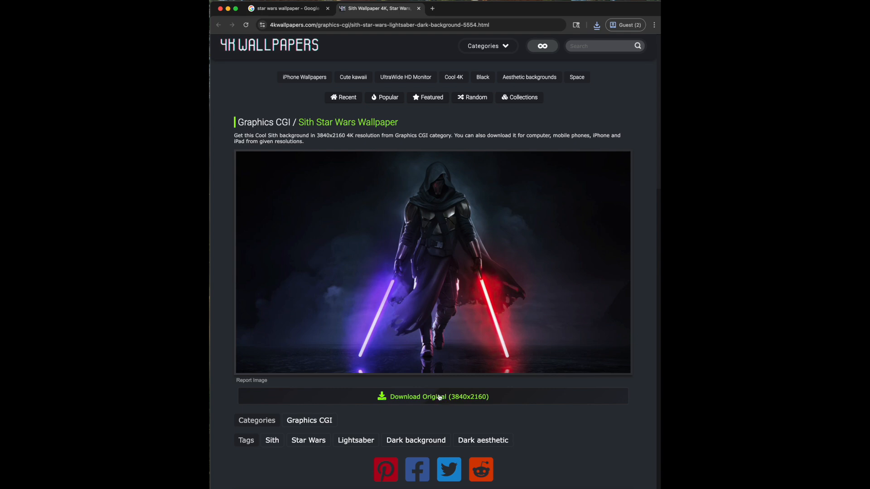
Download the original 3840x2160 Sith wallpaper into the star wars folder and select the JPG in Finder
{"action": "left_click", "coordinate": [439, 398]}
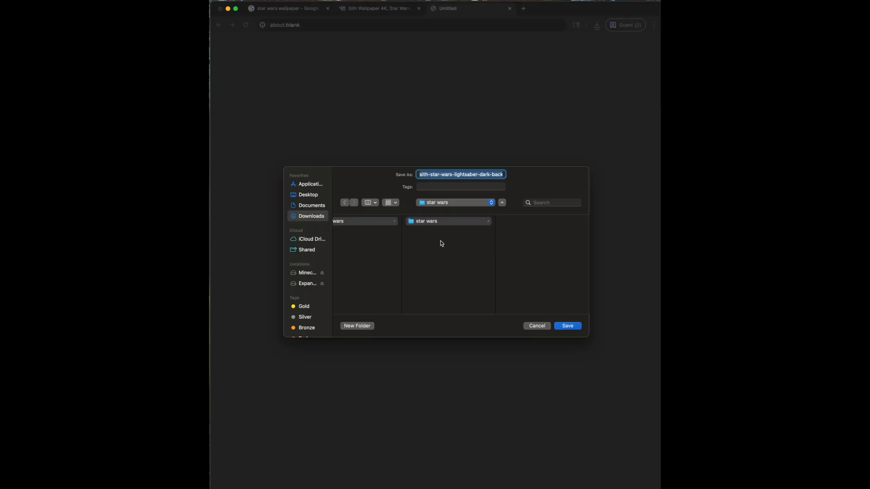
{"action": "left_click", "coordinate": [568, 326]}
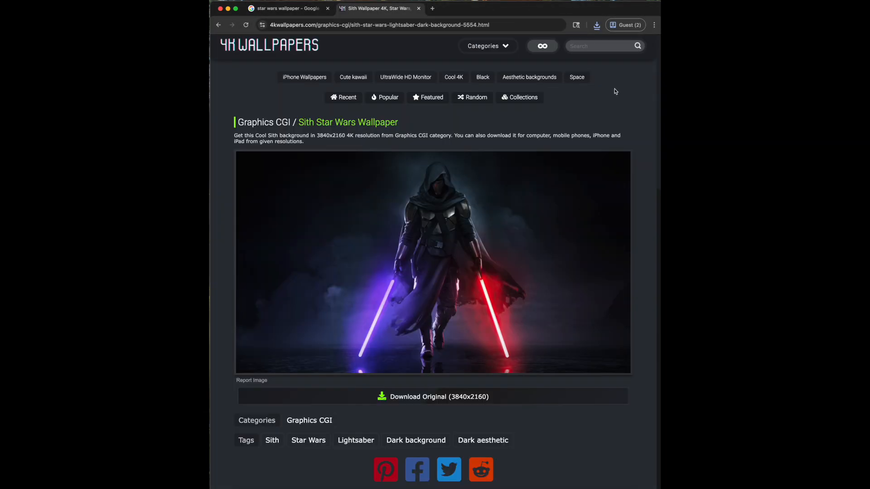
{"action": "left_click", "coordinate": [351, 104]}
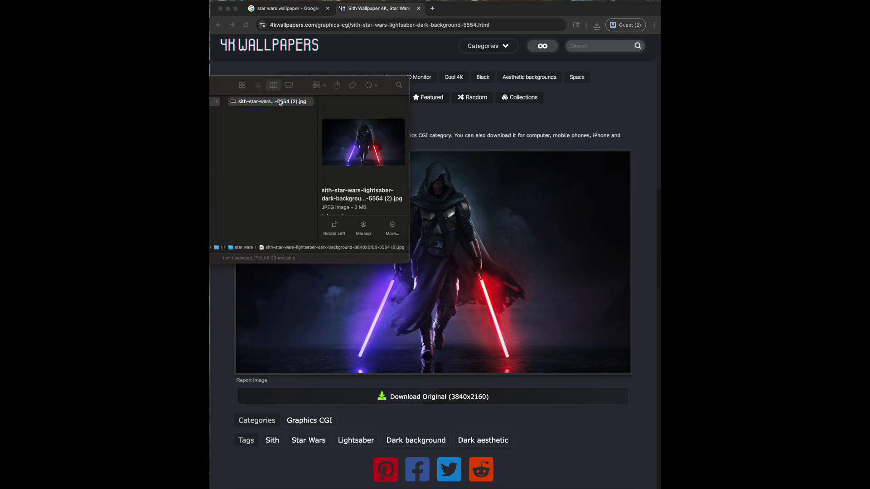
Open pixlr.com/remove-background in the browser and upload the Sith wallpaper JPG from the star wars folder
{"action": "type", "text": "https://pixlr.com/remove-background/"}
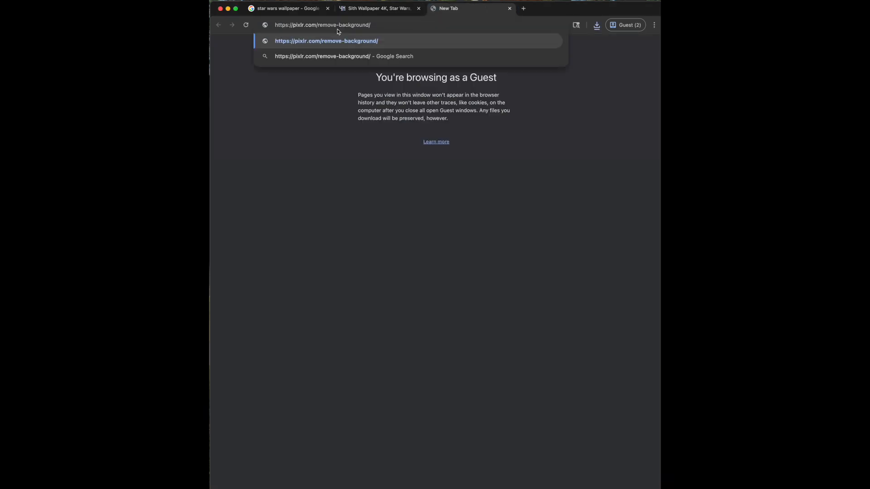
{"action": "key", "text": "Return"}
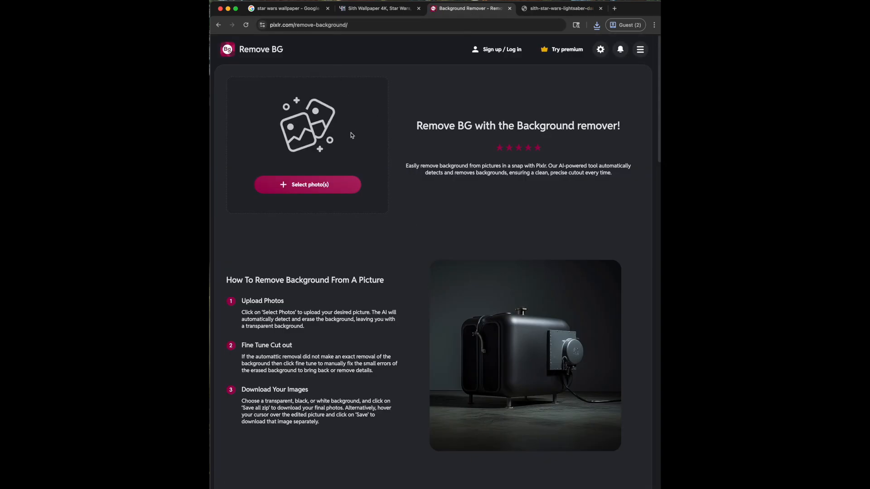
{"action": "left_click", "coordinate": [292, 186]}
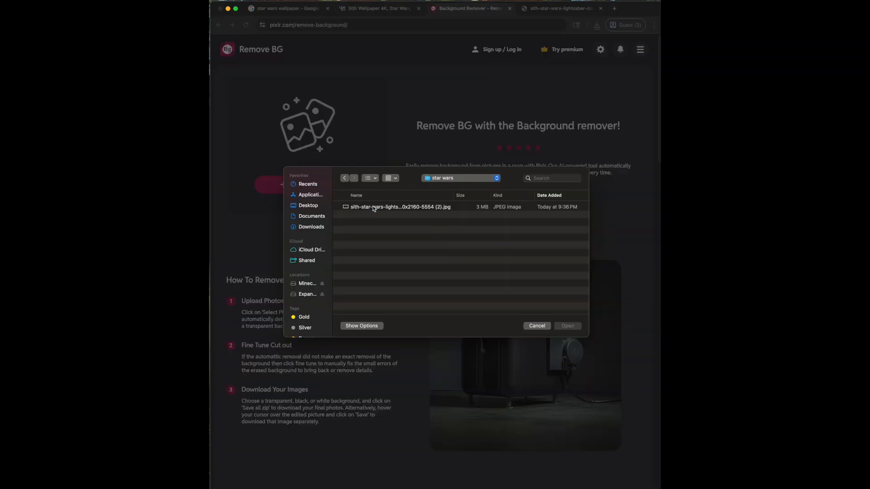
{"action": "left_click", "coordinate": [575, 326]}
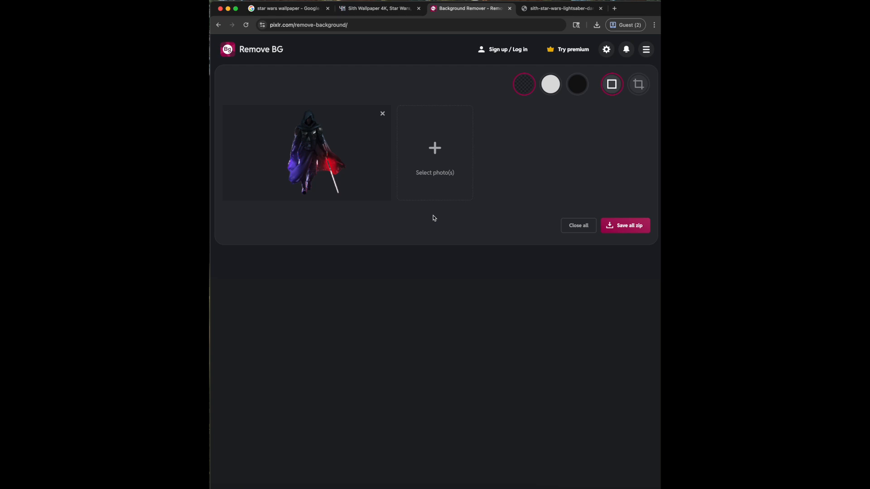
Fine-tune the cutout by restoring both lightsaber blades with the magic wand at tolerance 32, and apply the result
{"action": "mouse_move", "coordinate": [298, 150]}
{"action": "left_click", "coordinate": [306, 177]}
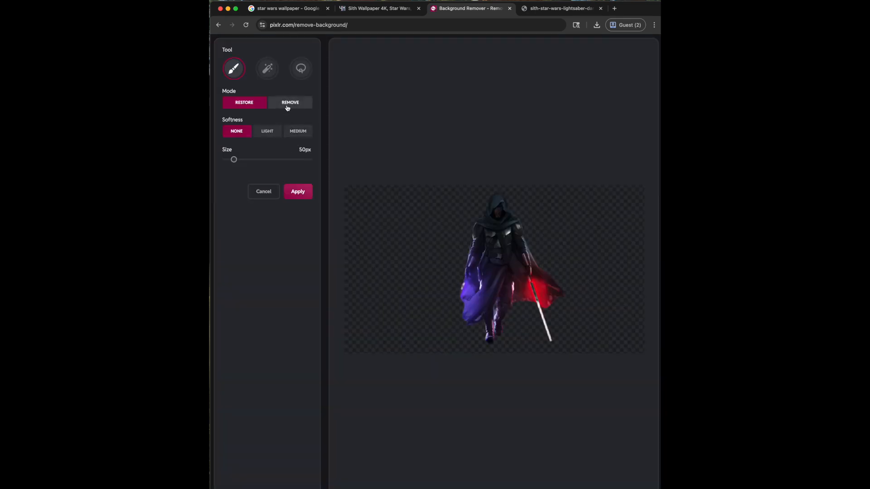
{"action": "left_click", "coordinate": [268, 69]}
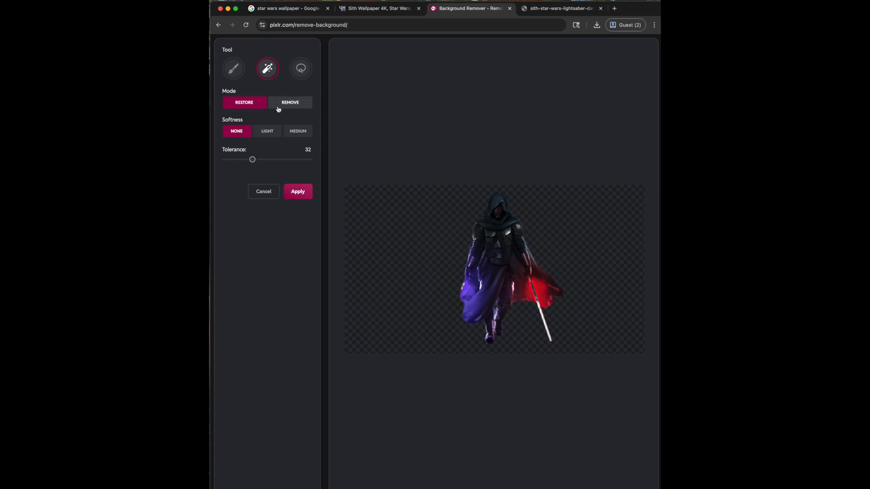
{"action": "left_click", "coordinate": [462, 285]}
{"action": "left_click", "coordinate": [542, 313]}
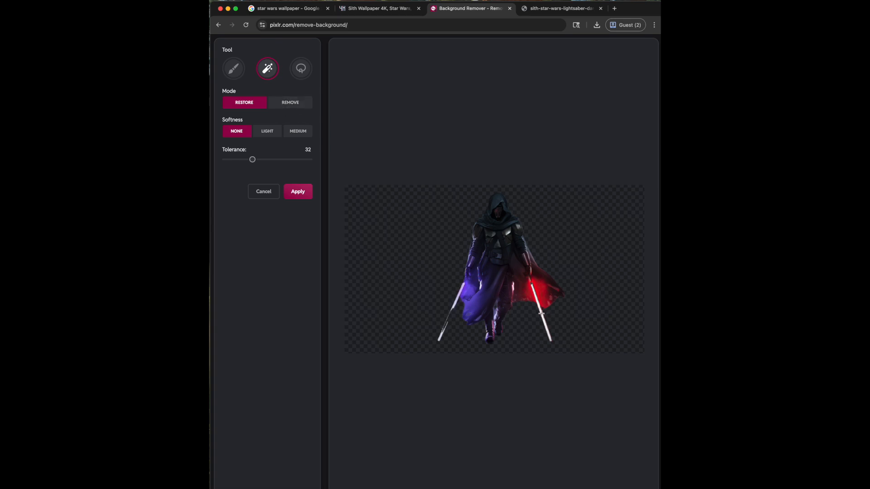
{"action": "left_click", "coordinate": [451, 313]}
{"action": "left_click", "coordinate": [299, 192]}
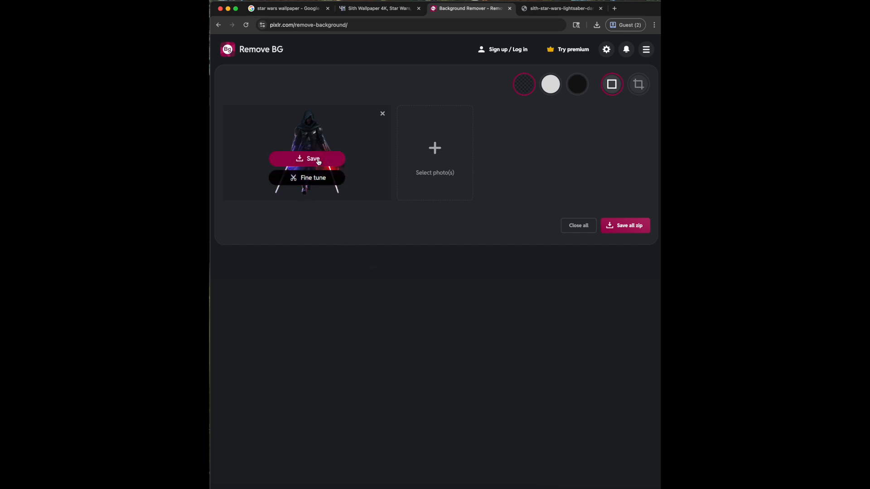
Save the cutout to the star wars folder and open the resulting PNG in Preview
{"action": "left_click", "coordinate": [319, 161]}
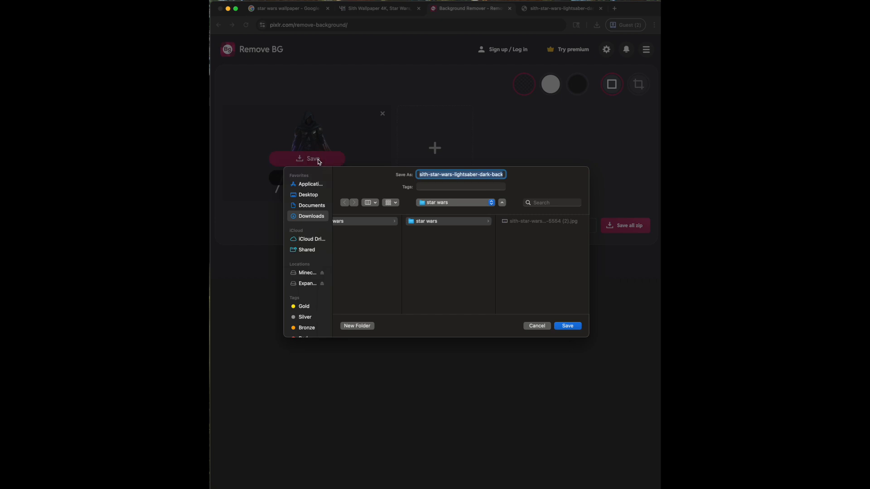
{"action": "left_click", "coordinate": [568, 326]}
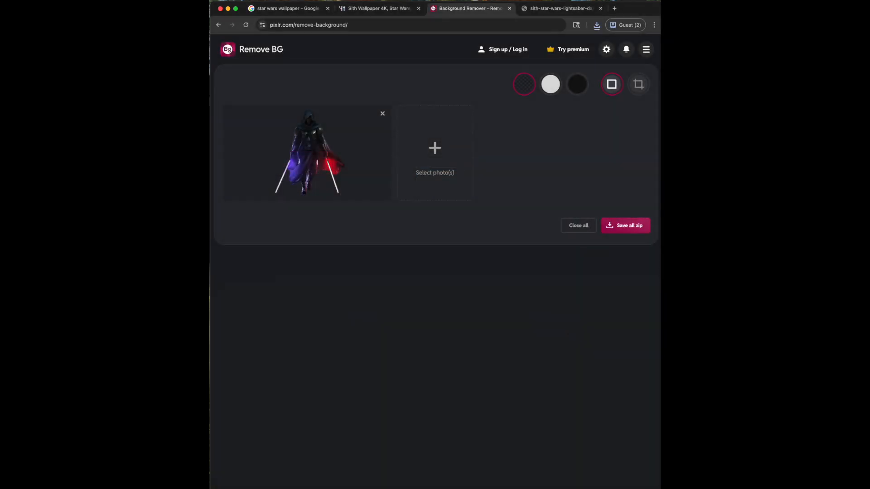
{"action": "key", "text": "super+Tab"}
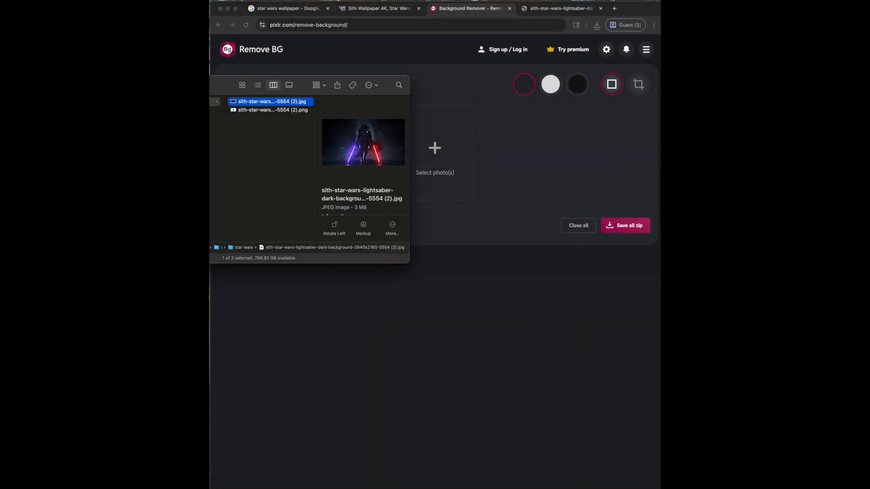
{"action": "left_click", "coordinate": [272, 110]}
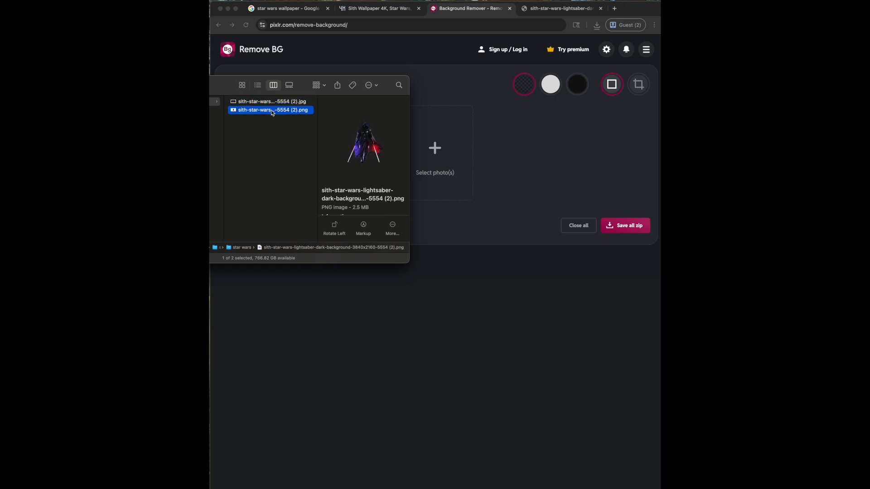
{"action": "double_click", "coordinate": [273, 111]}
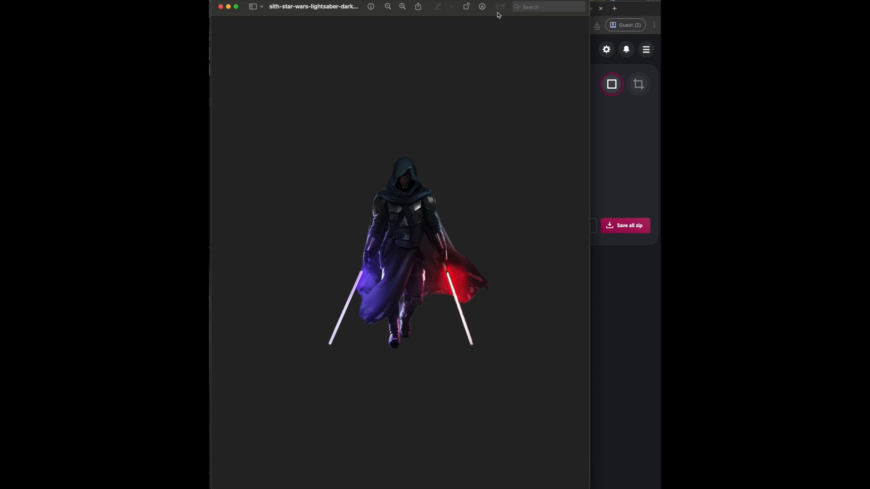
Crop the PNG closely around the Sith figure to about 1,684 x 2,001 and save the file
{"action": "left_click", "coordinate": [482, 8]}
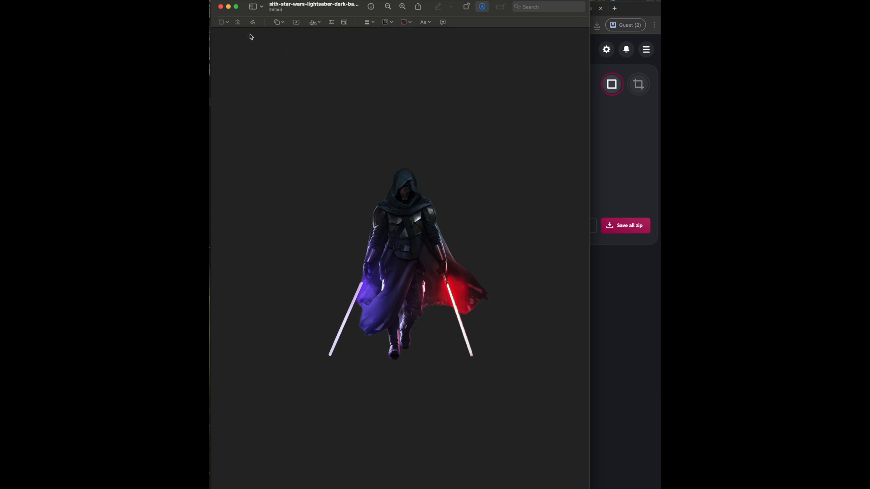
{"action": "left_click_drag", "start_coordinate": [309, 112], "coordinate": [494, 366]}
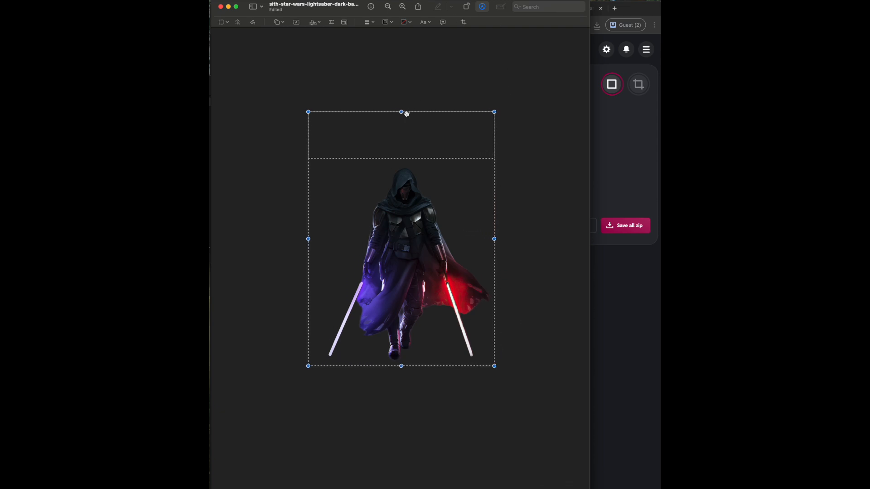
{"action": "left_click_drag", "start_coordinate": [407, 114], "coordinate": [414, 165]}
{"action": "left_click_drag", "start_coordinate": [309, 267], "coordinate": [324, 267]}
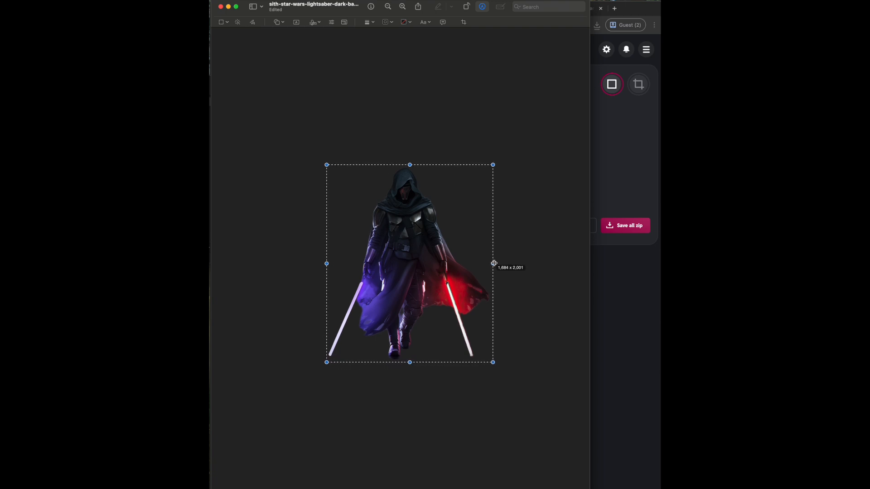
{"action": "left_click", "coordinate": [464, 23]}
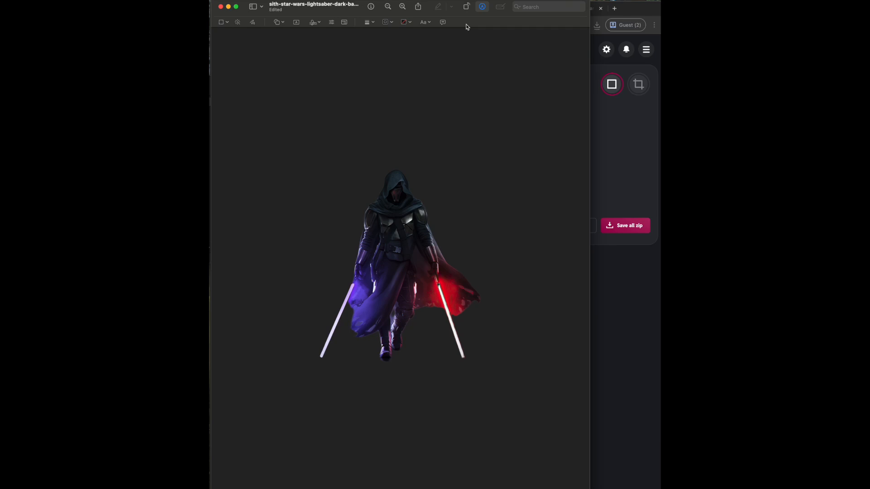
{"action": "key", "text": "super+a"}
{"action": "key", "text": "super+s"}
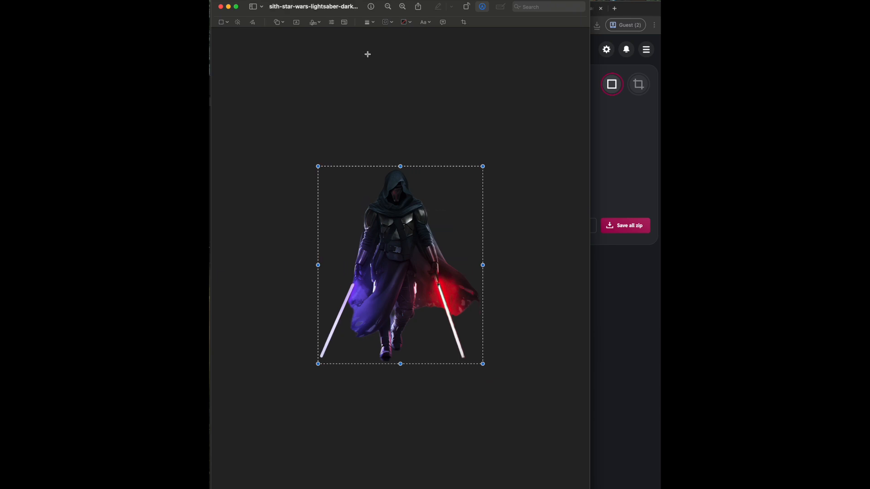
Examine the cropped PNG in a Quick Look preview from the star wars folder in Finder
{"action": "left_click", "coordinate": [210, 113]}
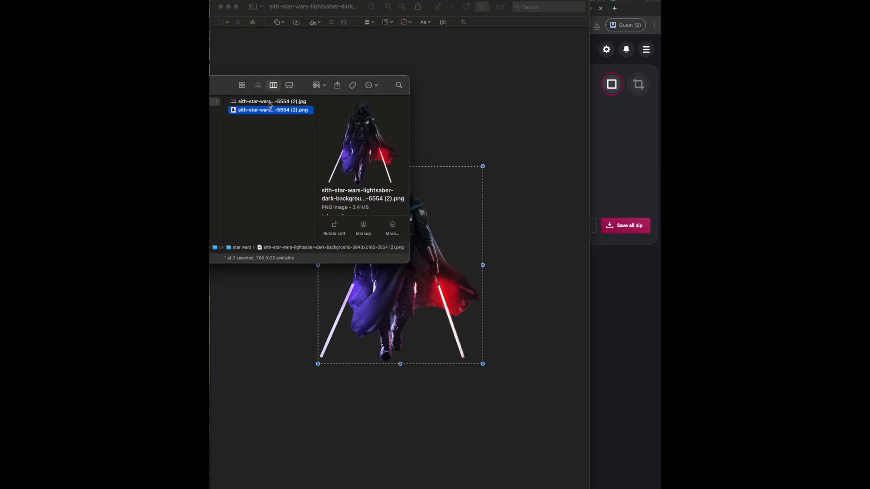
{"action": "left_click", "coordinate": [270, 104]}
{"action": "key", "text": "Down"}
{"action": "key", "text": "space"}
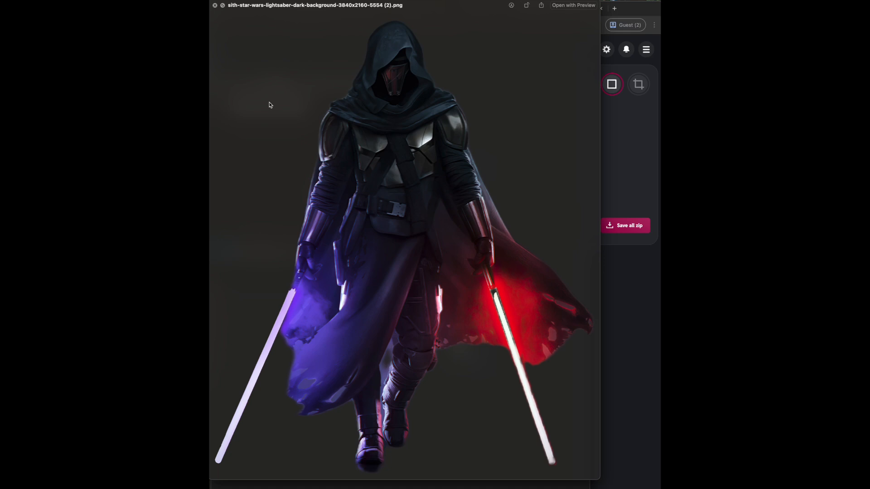
{"action": "key", "text": "space"}
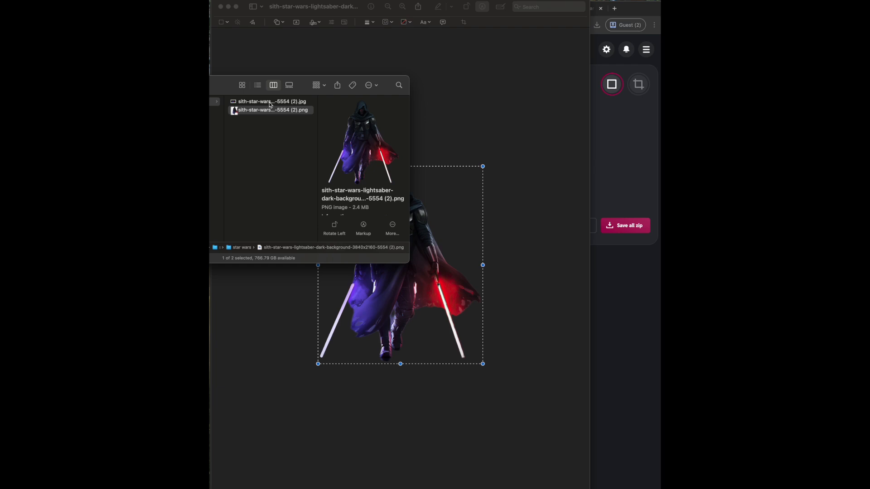
{"action": "left_click", "coordinate": [270, 109]}
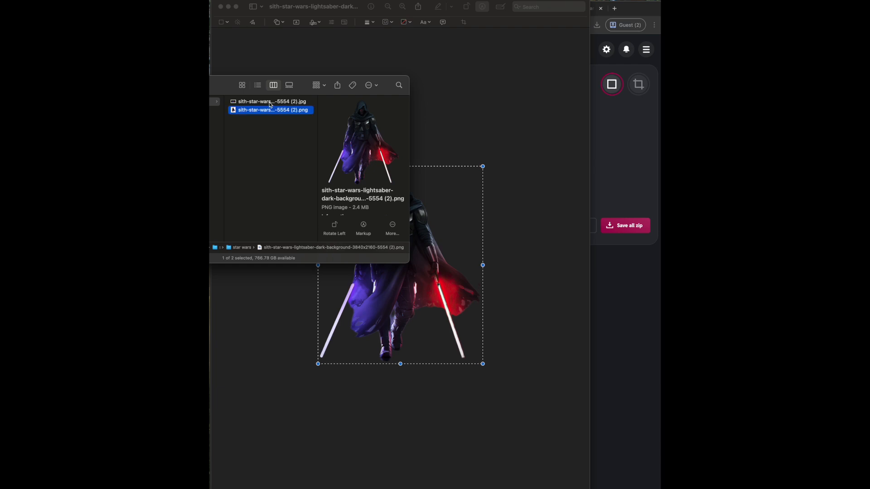
{"action": "left_click", "coordinate": [620, 251]}
{"action": "left_click", "coordinate": [614, 8]}
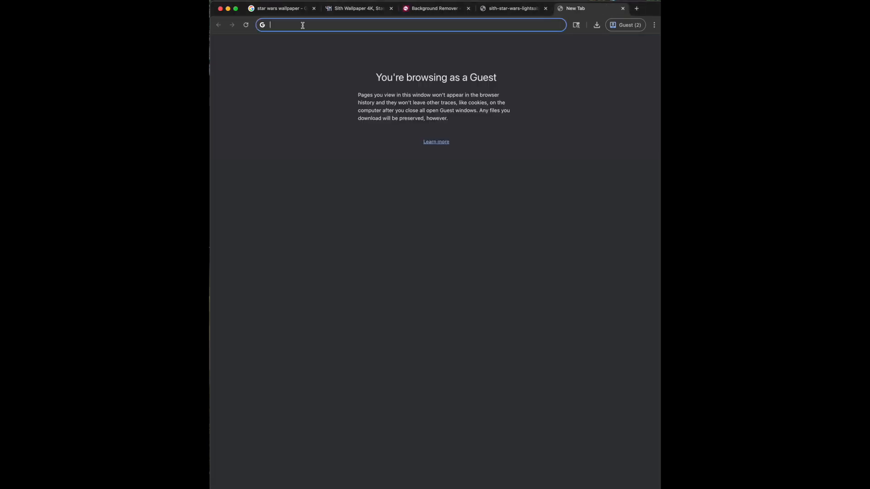
{"action": "type", "text": "https://rasterbator.net/"}
{"action": "key", "text": "Return"}
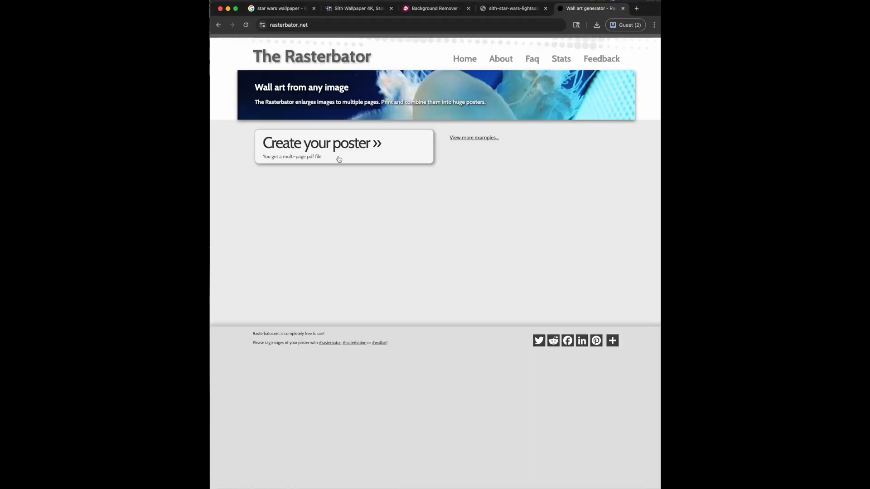
Start a new poster, upload the cropped Sith PNG as its source image, and check the enlarged preview
{"action": "left_click", "coordinate": [330, 152]}
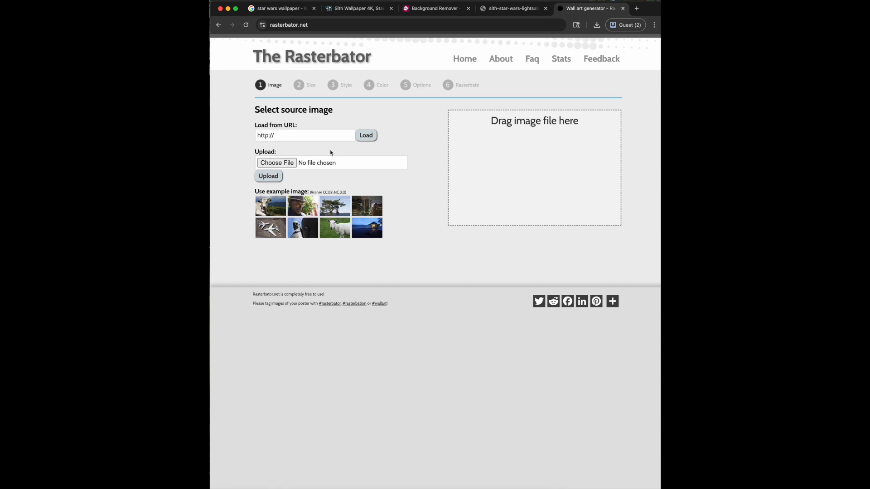
{"action": "left_click", "coordinate": [277, 163]}
{"action": "left_click", "coordinate": [571, 327]}
{"action": "left_click", "coordinate": [276, 179]}
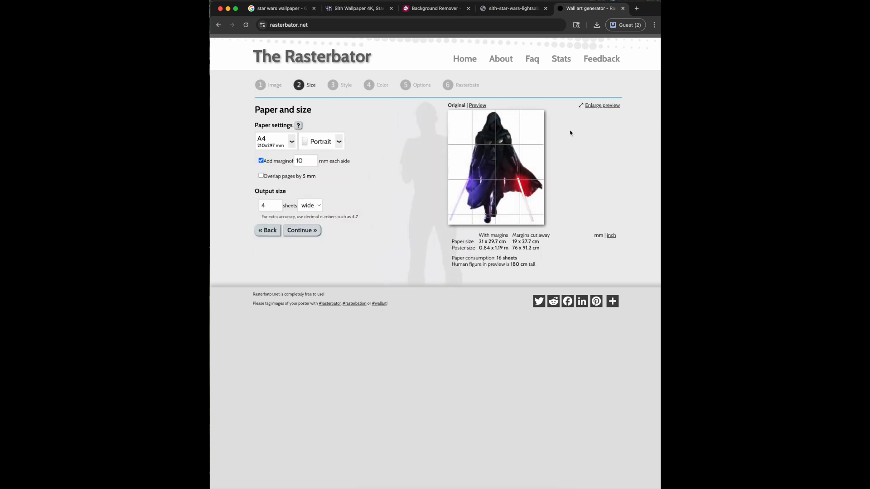
{"action": "left_click", "coordinate": [591, 106]}
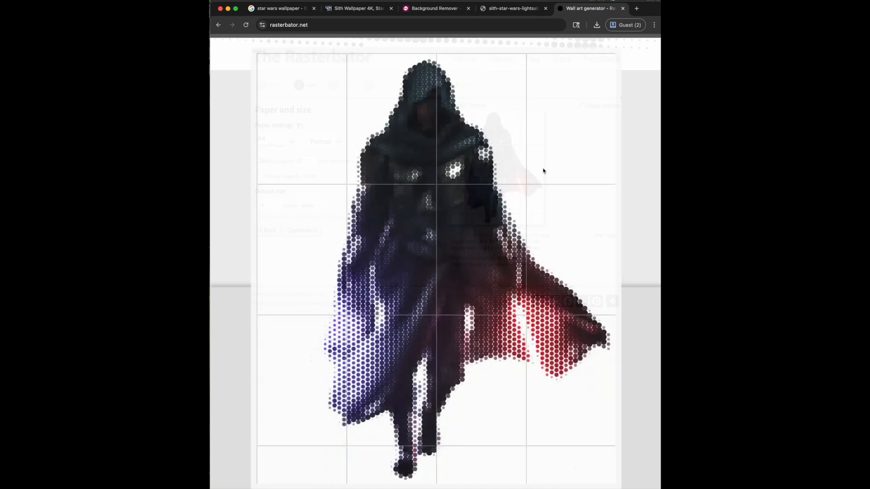
{"action": "left_click", "coordinate": [638, 162]}
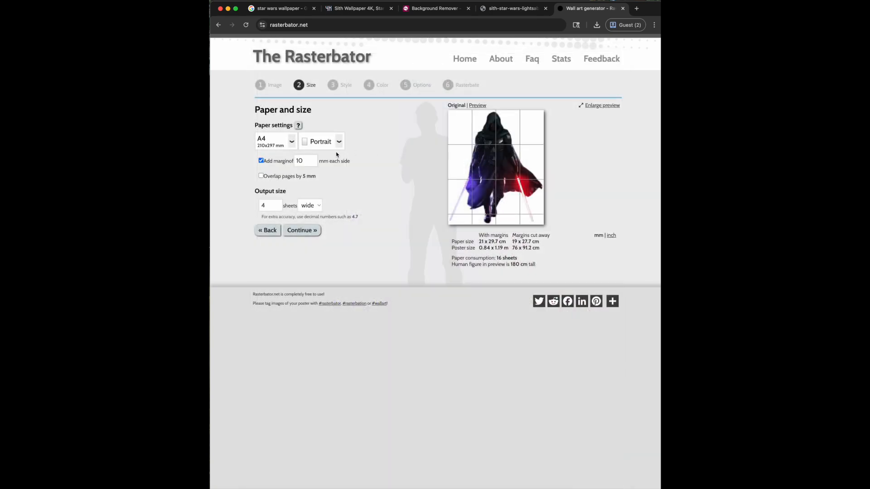
Set the poster paper to US Letter and turn on the 5 mm page overlap
{"action": "left_click", "coordinate": [292, 140]}
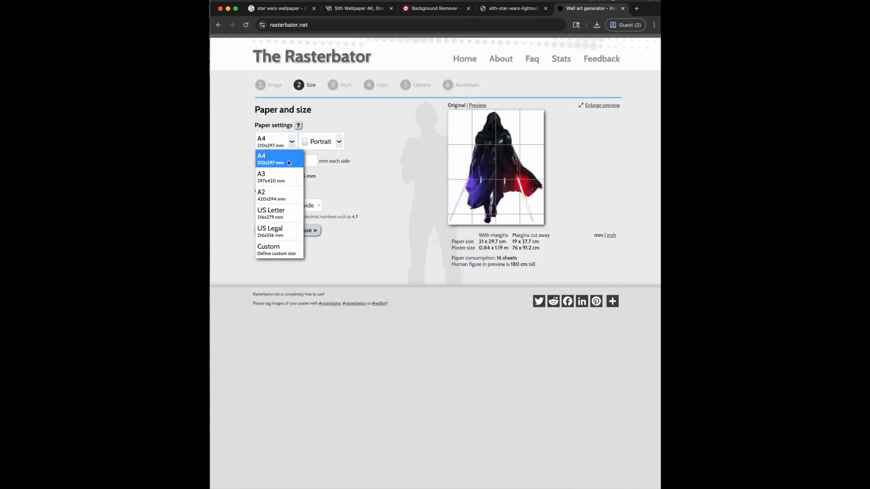
{"action": "left_click", "coordinate": [283, 209]}
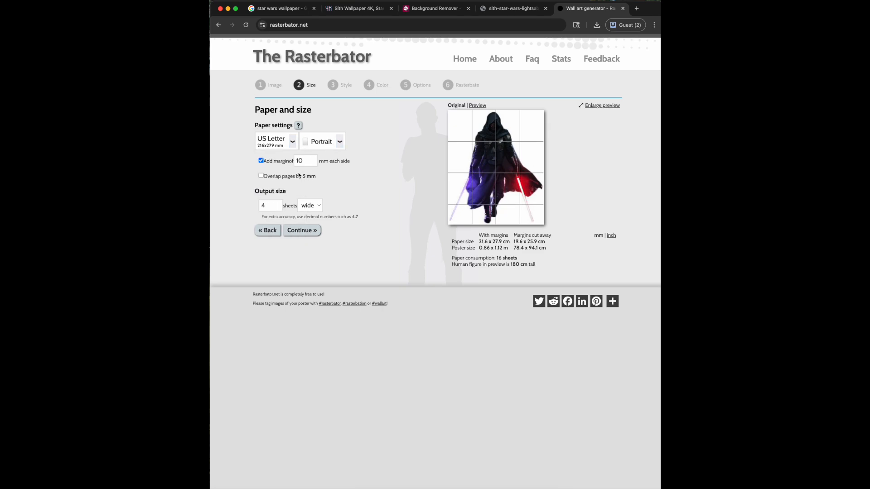
{"action": "left_click", "coordinate": [261, 176]}
Set the output size by sheet height, comparing paper consumption at 8 and 6 sheets, settle on 6 sheets high, and continue
{"action": "left_click", "coordinate": [309, 206]}
{"action": "left_click", "coordinate": [310, 216]}
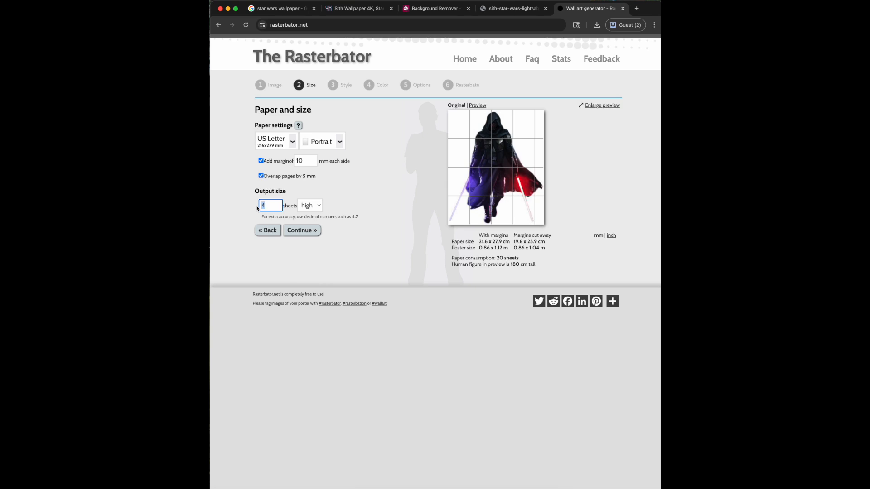
{"action": "type", "text": "6"}
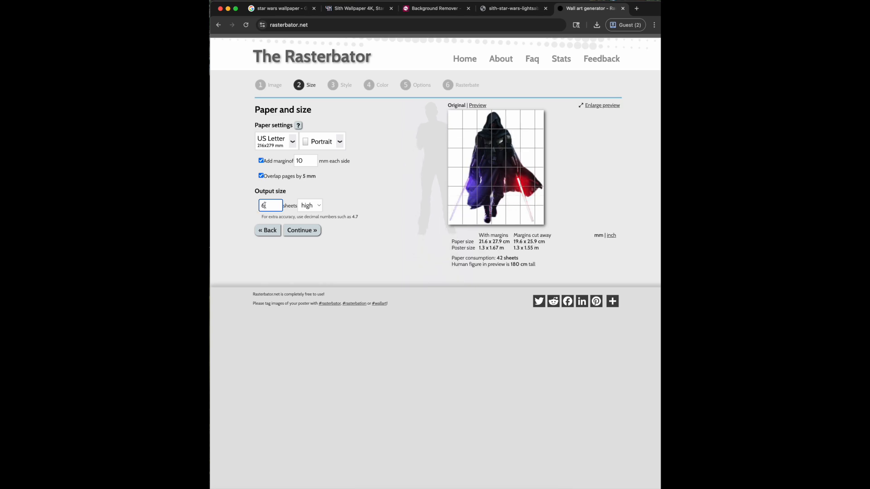
{"action": "type", "text": "8"}
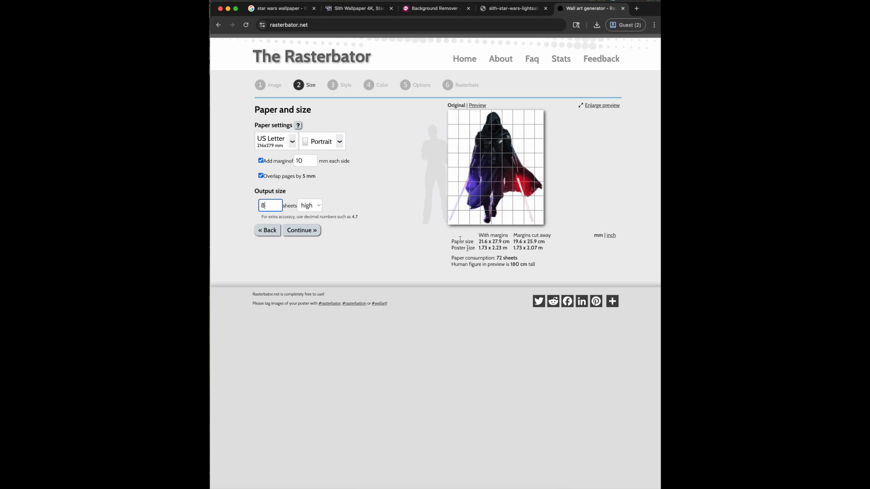
{"action": "left_click_drag", "start_coordinate": [496, 258], "coordinate": [518, 258]}
{"action": "double_click", "coordinate": [265, 205]}
{"action": "type", "text": "6"}
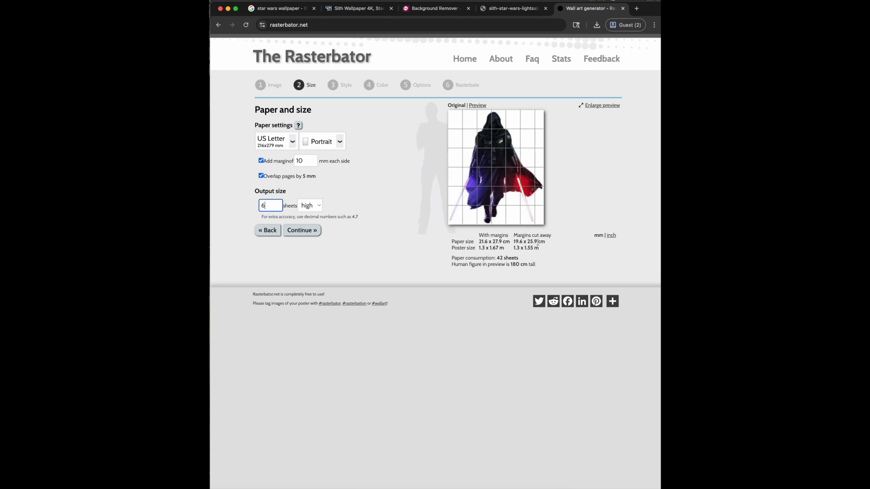
{"action": "left_click_drag", "start_coordinate": [497, 258], "coordinate": [519, 258]}
{"action": "left_click", "coordinate": [302, 230]}
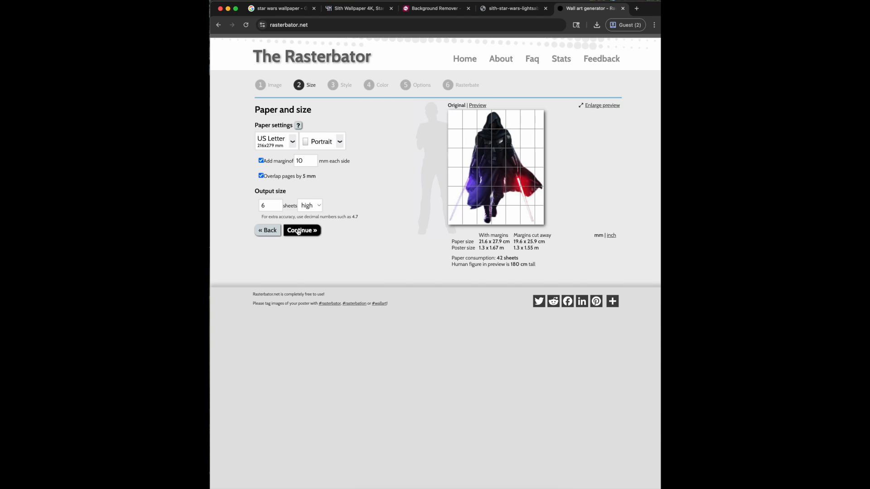
Apply the No effects style to the poster, check the enlarged preview, and continue to the color settings
{"action": "left_click", "coordinate": [309, 212]}
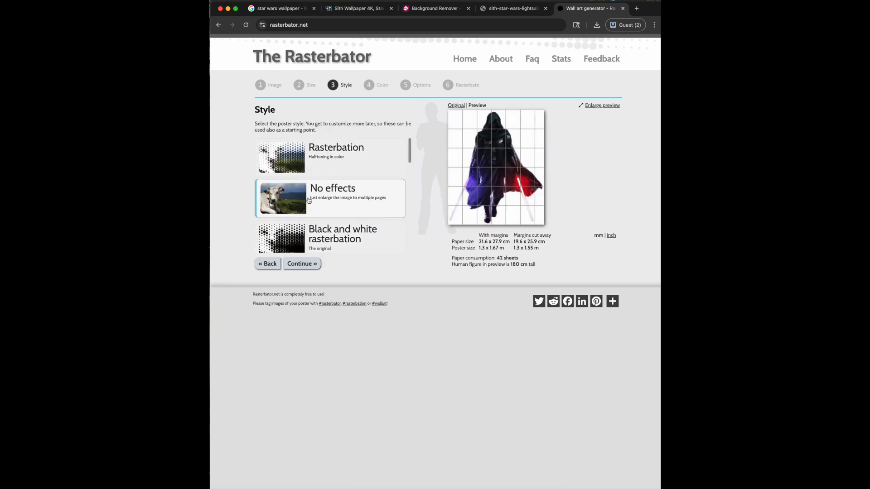
{"action": "left_click", "coordinate": [603, 106]}
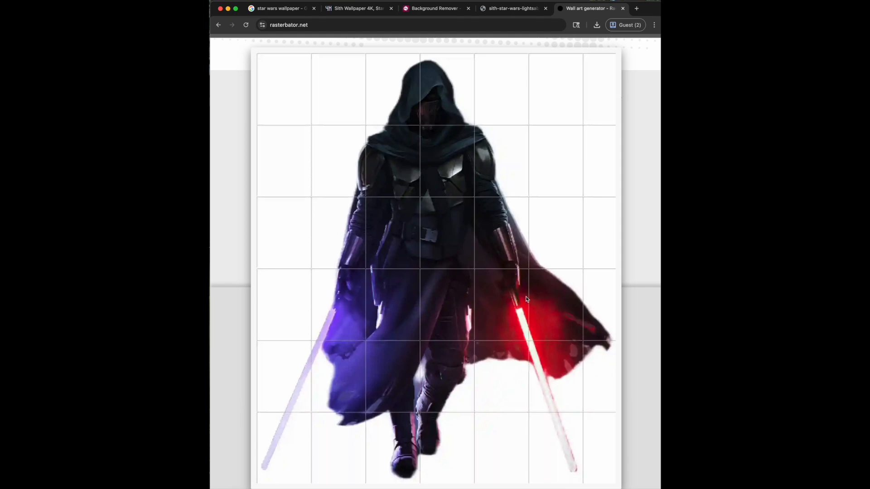
{"action": "left_click", "coordinate": [637, 107]}
{"action": "left_click", "coordinate": [302, 264]}
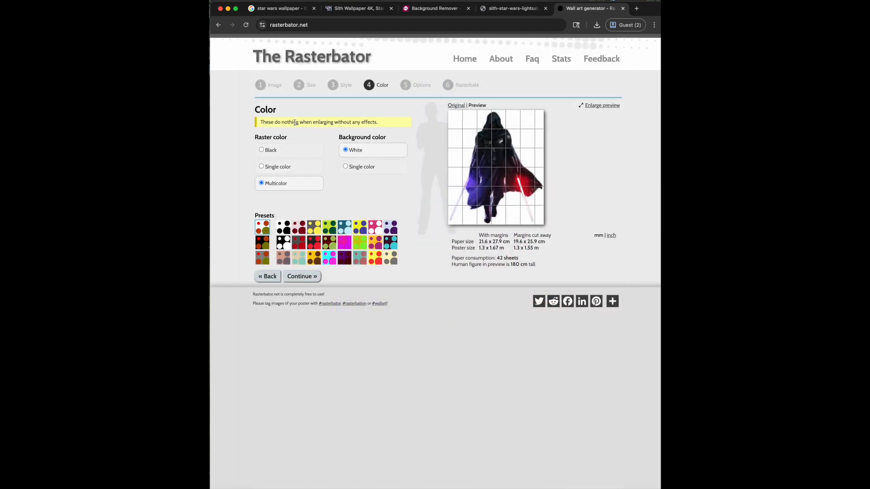
Continue past the color settings to the output options, and read the help on crop marks and page position
{"action": "left_click_drag", "start_coordinate": [260, 122], "coordinate": [381, 124]}
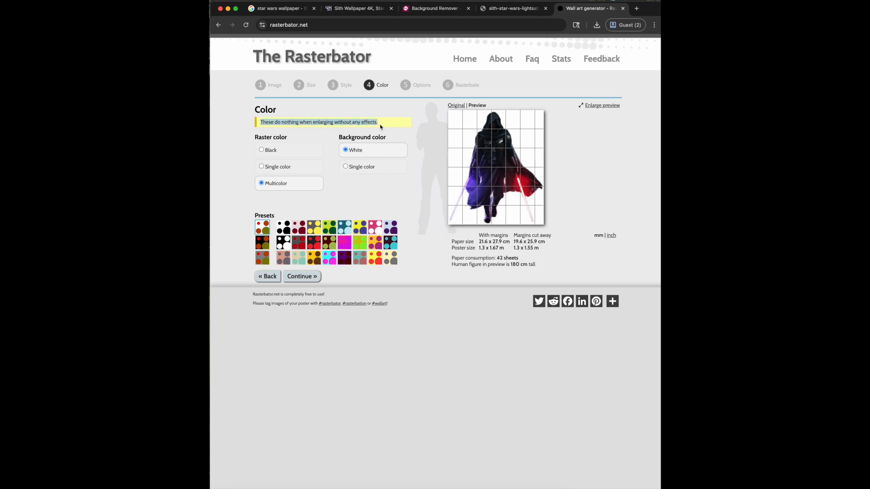
{"action": "left_click", "coordinate": [303, 278]}
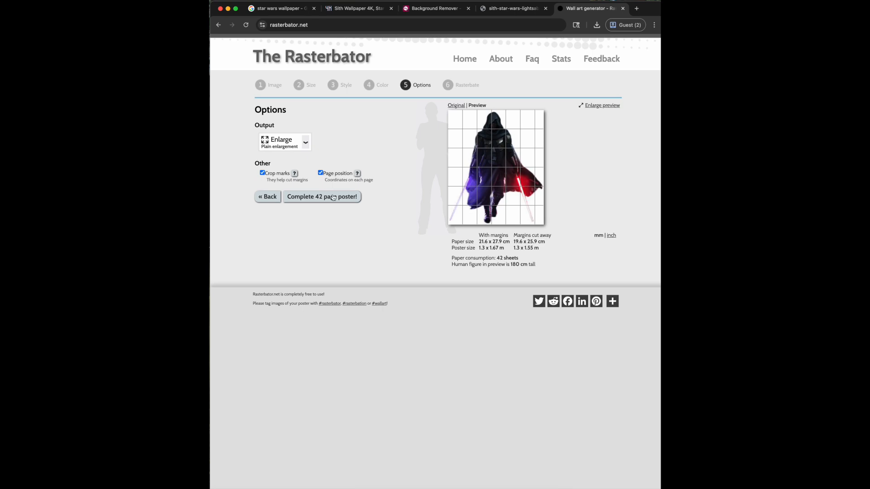
{"action": "left_click", "coordinate": [295, 175]}
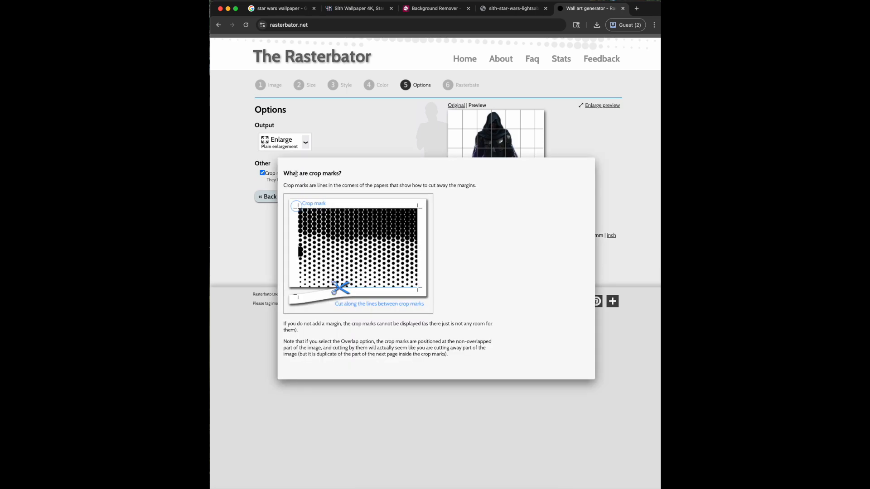
{"action": "left_click", "coordinate": [358, 174]}
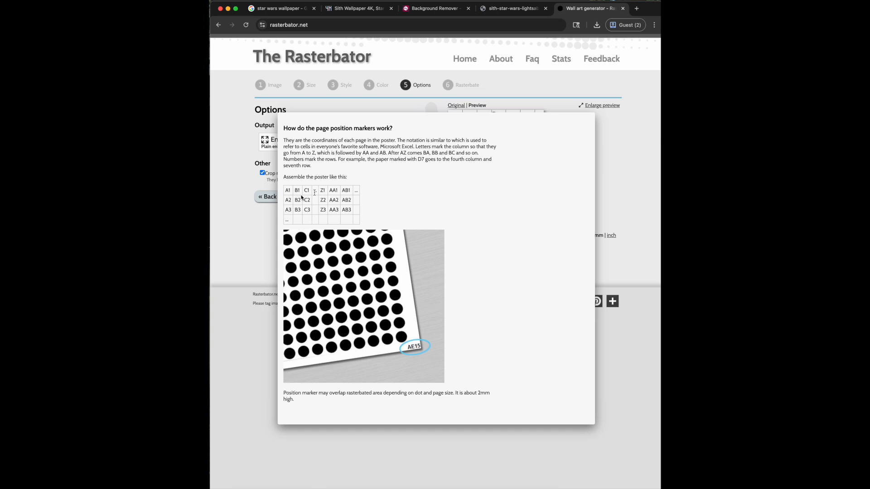
{"action": "left_click", "coordinate": [267, 216]}
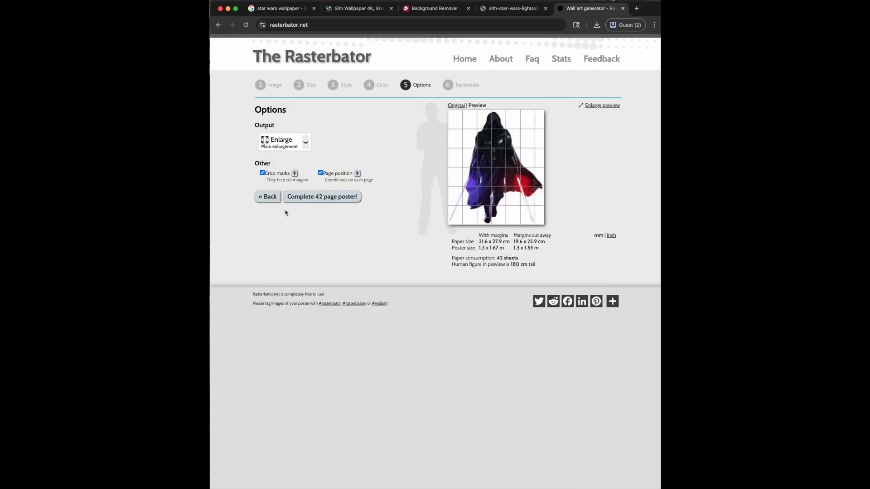
Complete the poster as a plain enlargement and save the PDF as Sith Poster in the star wars folder
{"action": "left_click", "coordinate": [327, 197]}
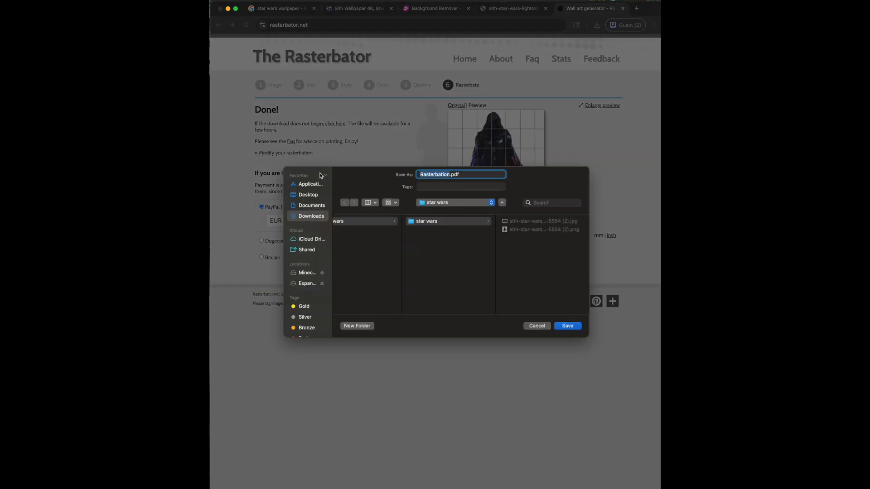
{"action": "type", "text": "Sith Poster"}
{"action": "key", "text": "Return"}
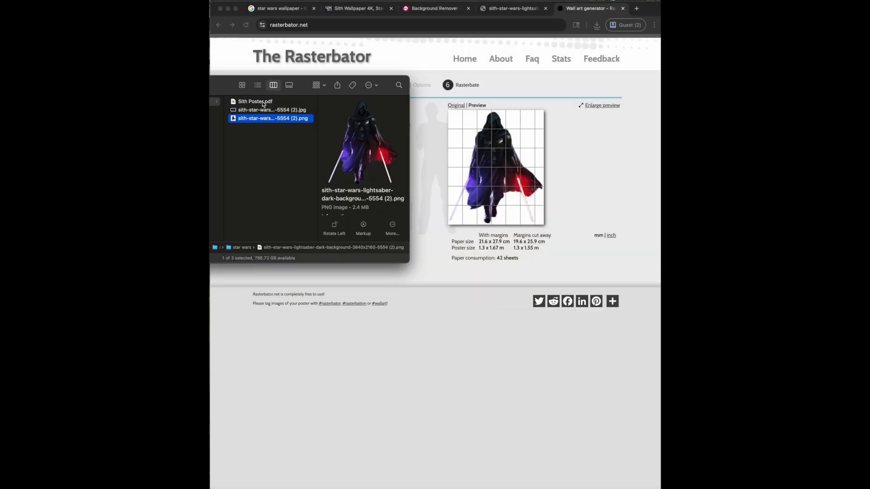
Open Sith Poster.pdf in Preview and examine pages 10, 9, 4 and 3 for image content and blank sheets
{"action": "double_click", "coordinate": [263, 102]}
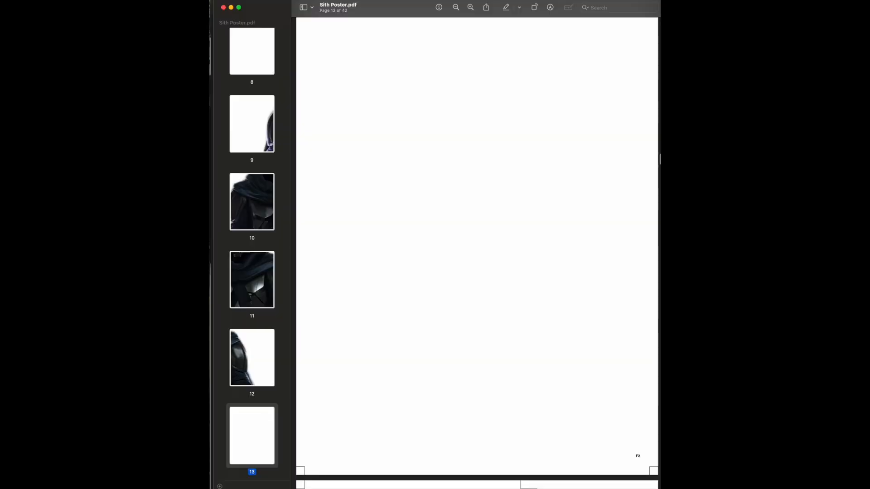
{"action": "left_click", "coordinate": [252, 190]}
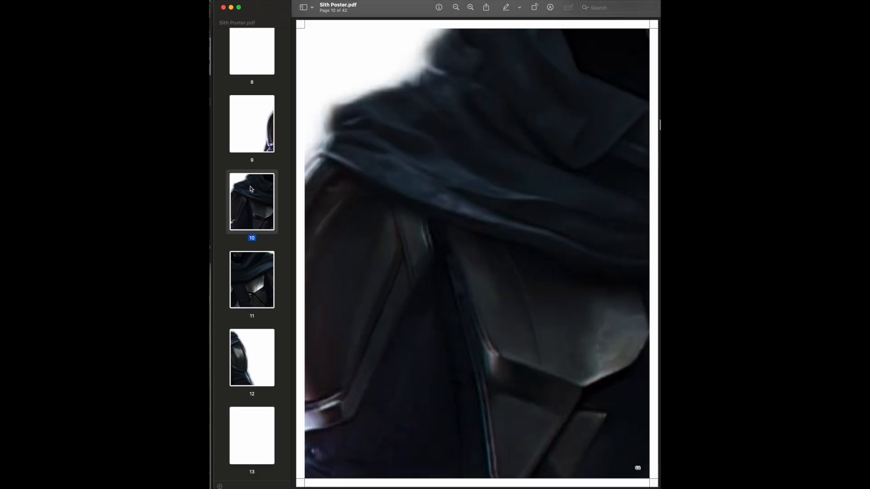
{"action": "left_click", "coordinate": [253, 124]}
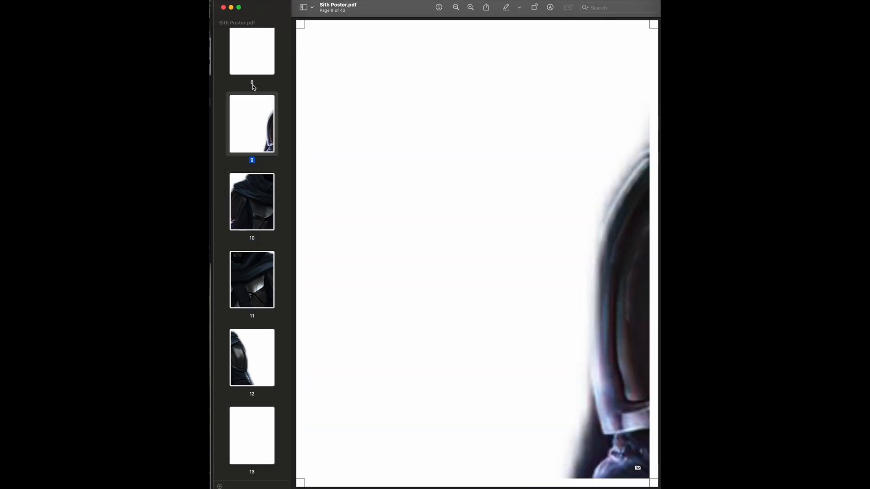
{"action": "scroll", "coordinate": [252, 154], "scroll_direction": "up", "scroll_amount": 10}
{"action": "left_click", "coordinate": [253, 156]}
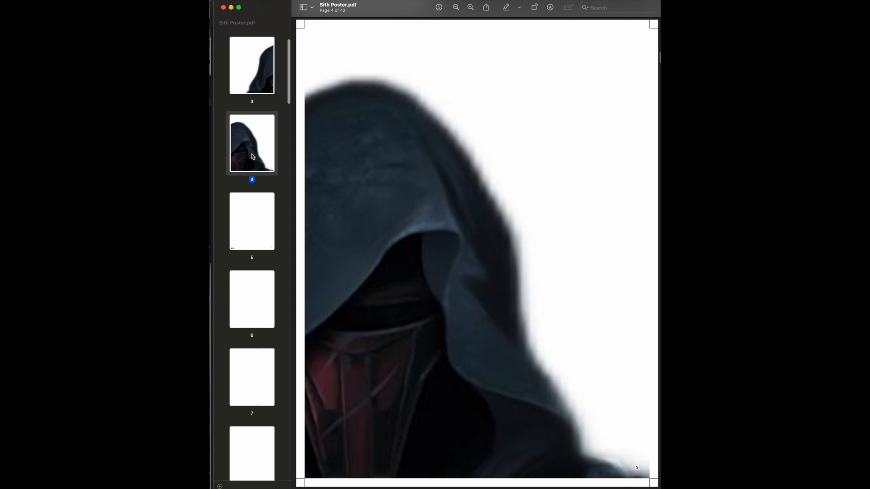
{"action": "scroll", "coordinate": [252, 156], "scroll_direction": "up", "scroll_amount": 3}
{"action": "left_click", "coordinate": [256, 128]}
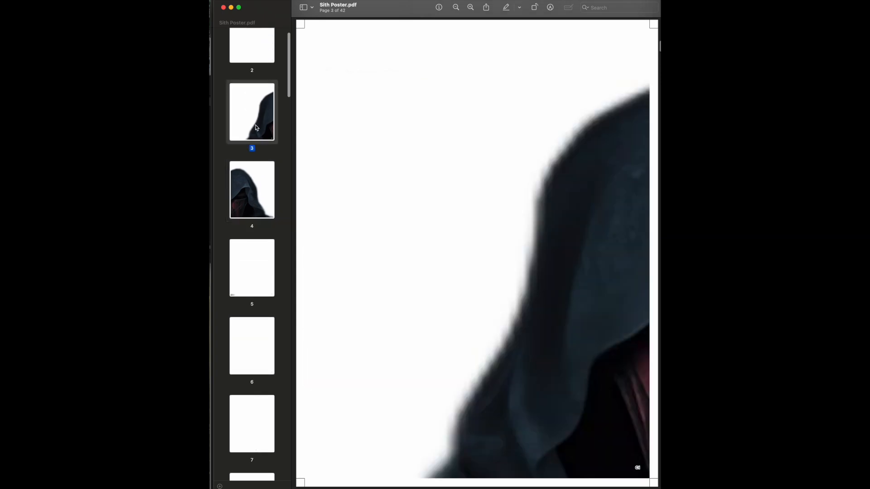
{"action": "scroll", "coordinate": [256, 128], "scroll_direction": "up", "scroll_amount": 4}
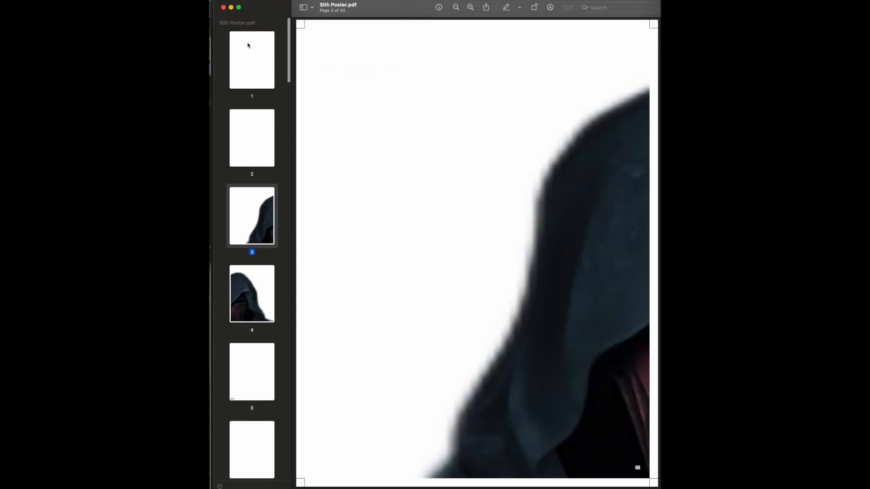
Set up a print of the poster that leaves out blank pages 1, 2 and 6 to 8, and cancel the print
{"action": "key", "text": "super+p"}
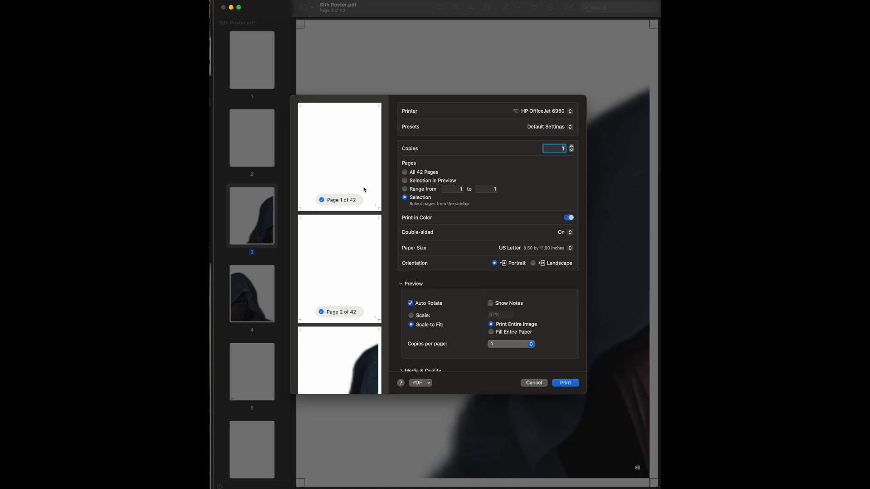
{"action": "left_click", "coordinate": [321, 200]}
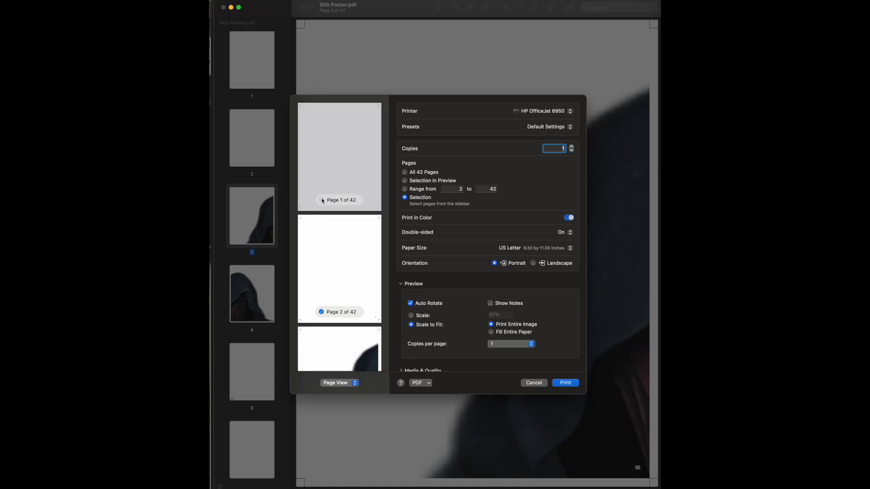
{"action": "scroll", "coordinate": [322, 317], "scroll_direction": "down", "scroll_amount": 5}
{"action": "scroll", "coordinate": [322, 313], "scroll_direction": "down", "scroll_amount": 5}
{"action": "left_click", "coordinate": [321, 307]}
{"action": "scroll", "coordinate": [321, 305], "scroll_direction": "down", "scroll_amount": 5}
{"action": "left_click", "coordinate": [321, 301]}
{"action": "scroll", "coordinate": [322, 308], "scroll_direction": "down", "scroll_amount": 5}
{"action": "left_click", "coordinate": [322, 316]}
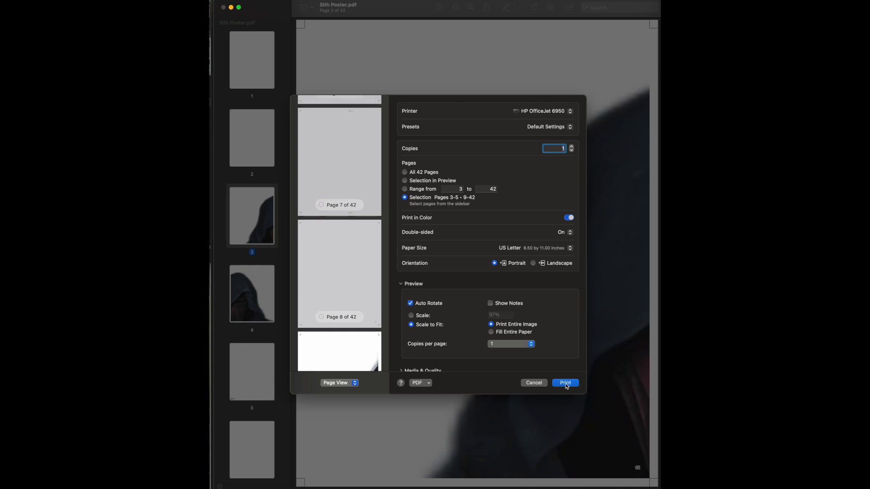
{"action": "left_click", "coordinate": [536, 383]}
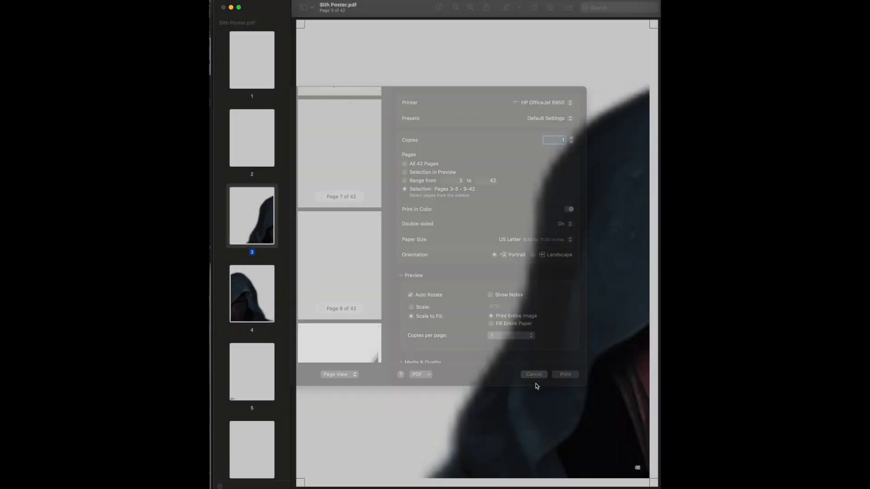